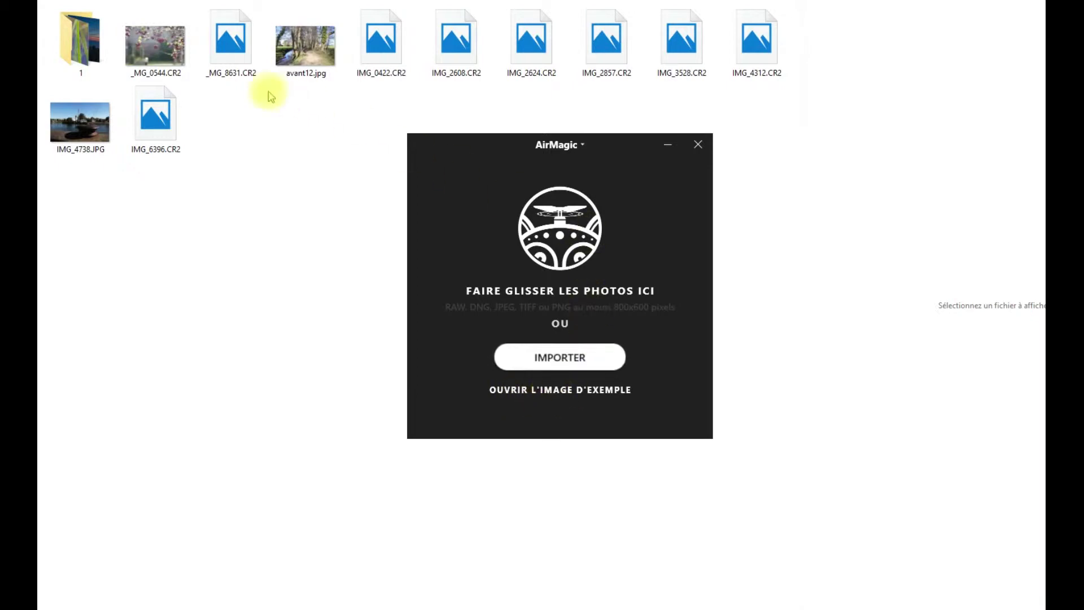
Step: Import the eleven photos from _MG_0544.CR2 through IMG_6396.CR2 into AirMagic
click(161, 52)
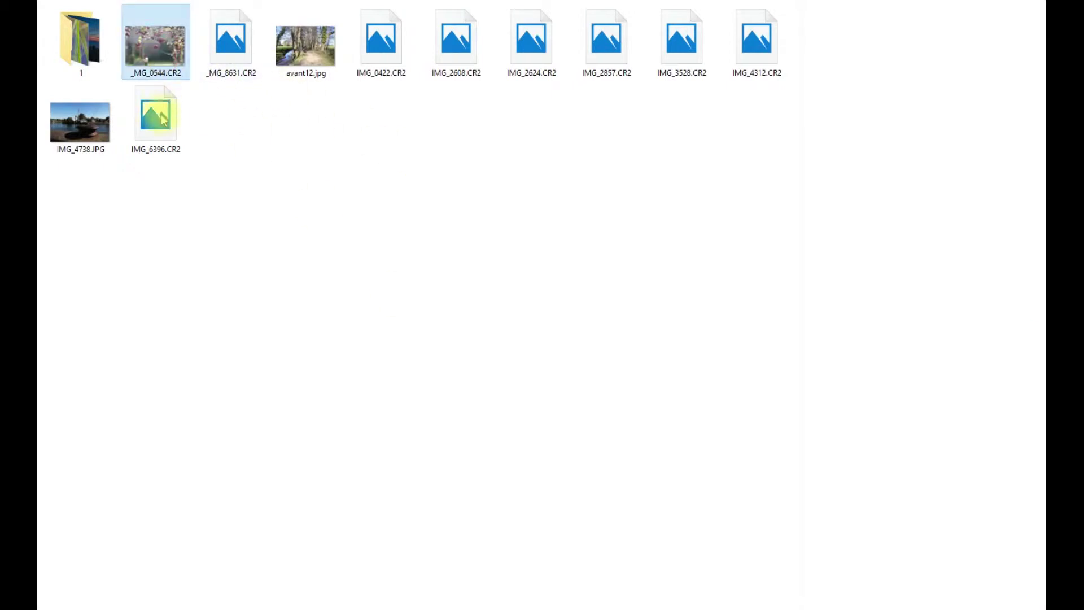
shift+click(161, 141)
drag(160, 116, 499, 256)
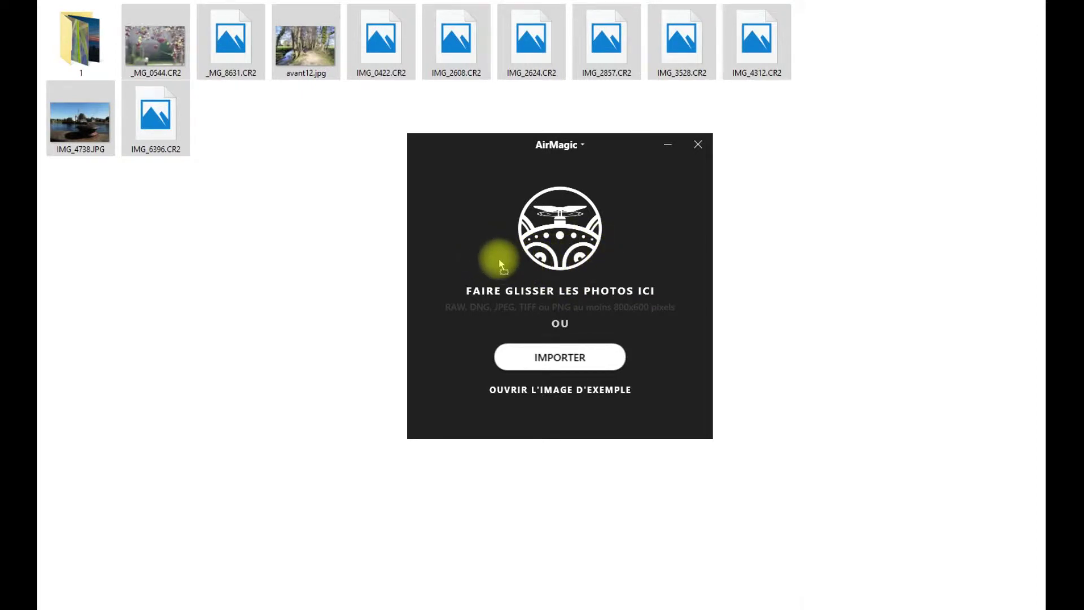
drag(499, 259, 499, 258)
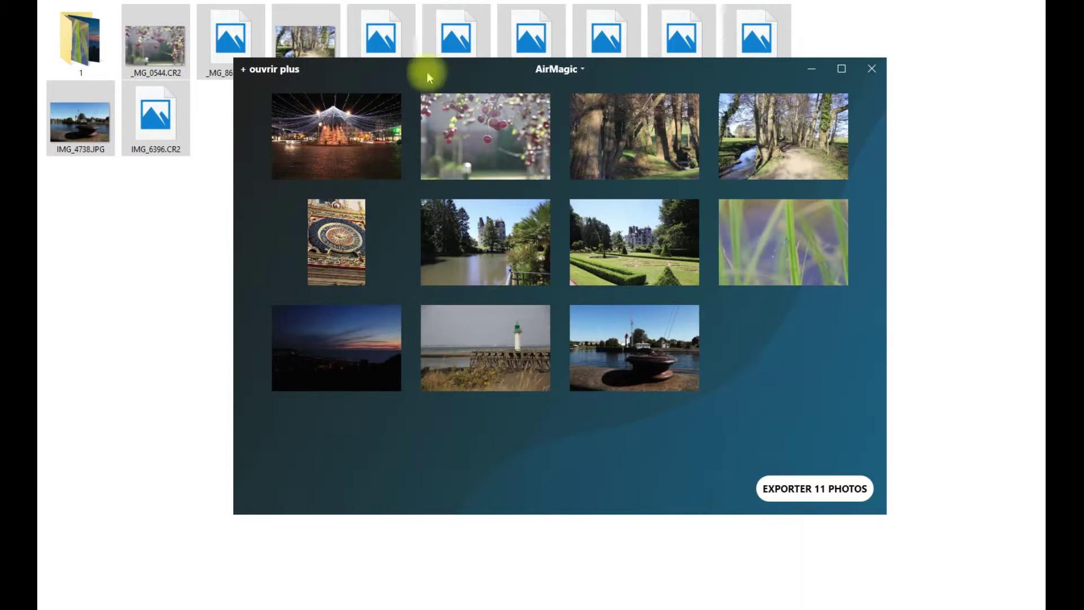
click(263, 72)
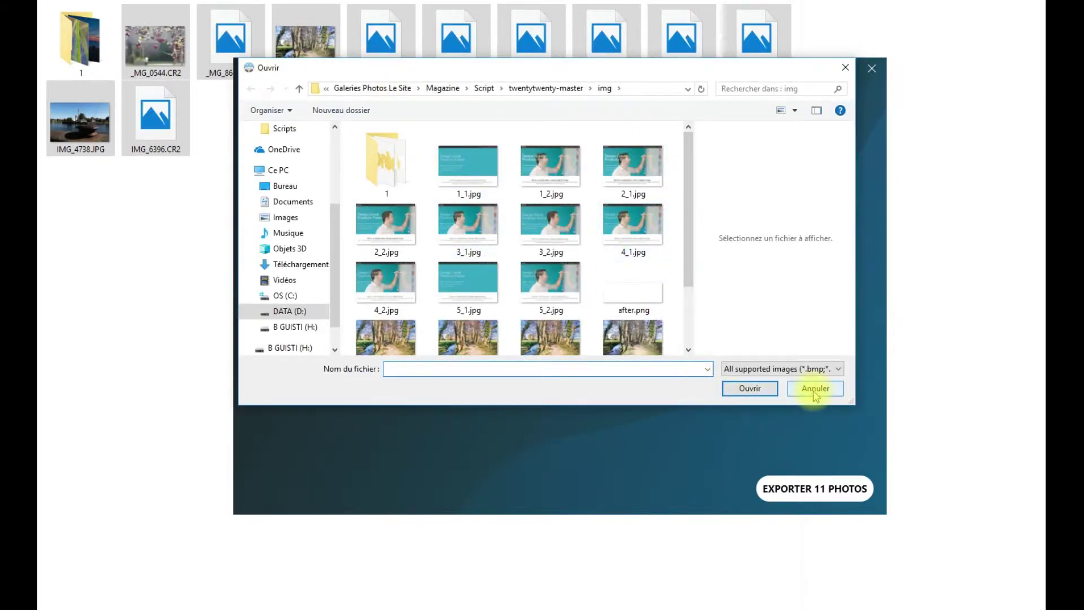
click(815, 391)
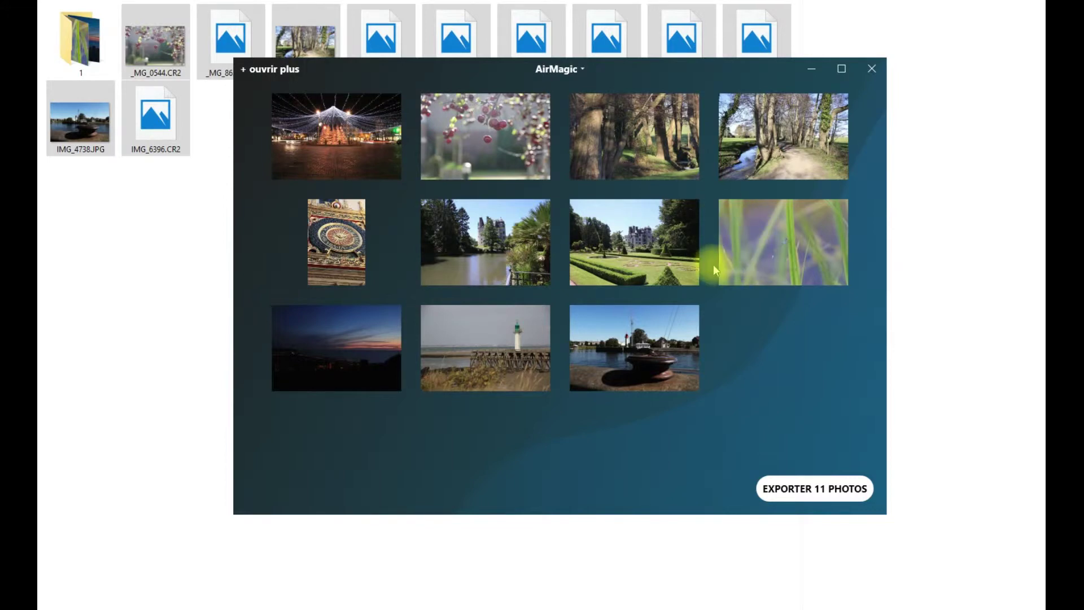
Step: Open the photo of the blue damselfly on a grass blade and compare its before and after versions
click(781, 254)
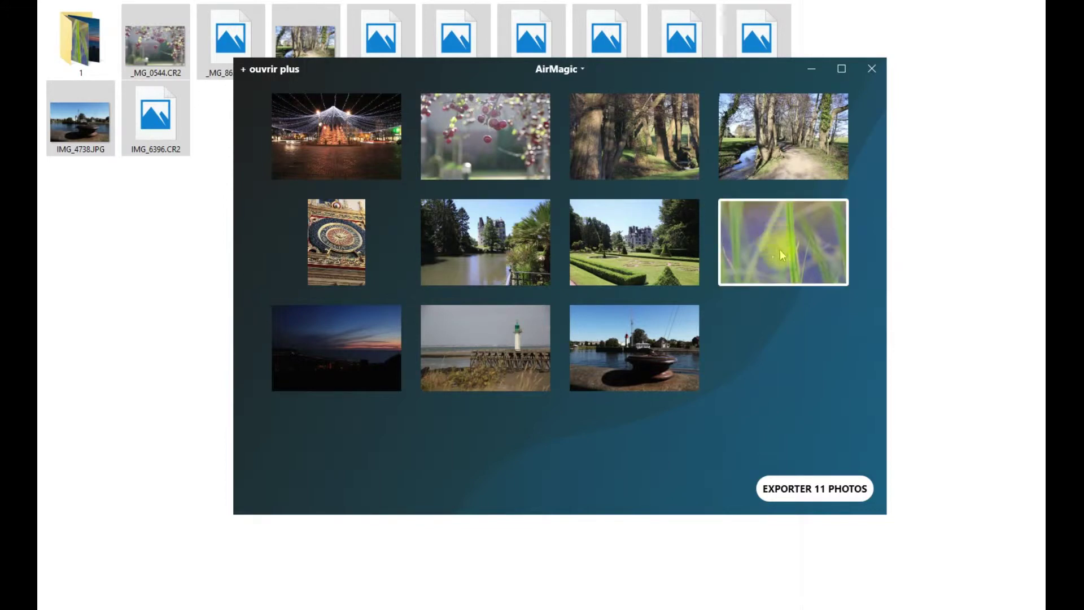
click(780, 245)
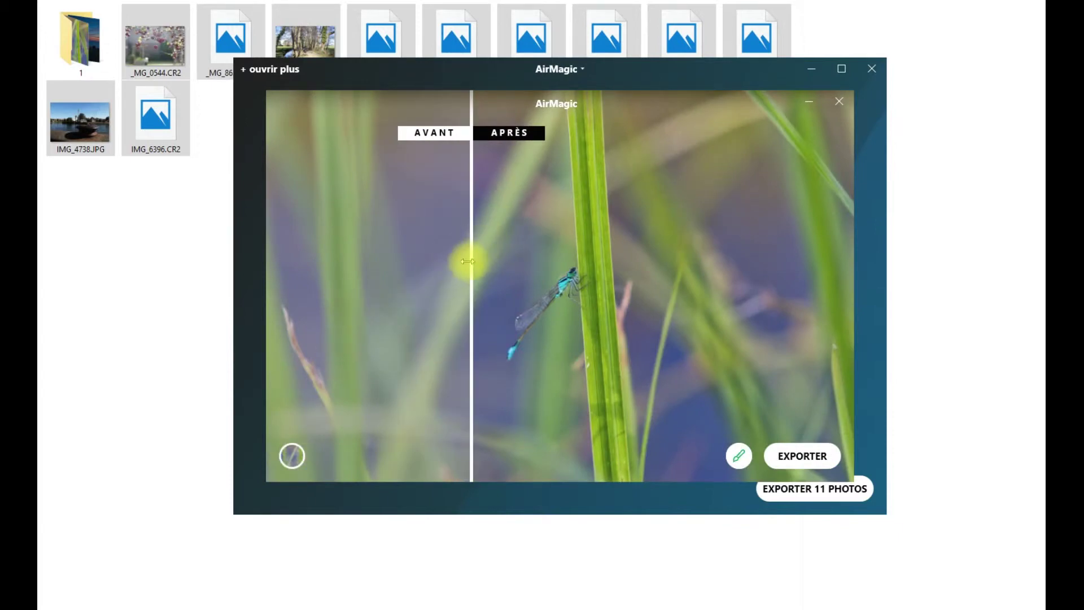
drag(479, 259, 544, 296)
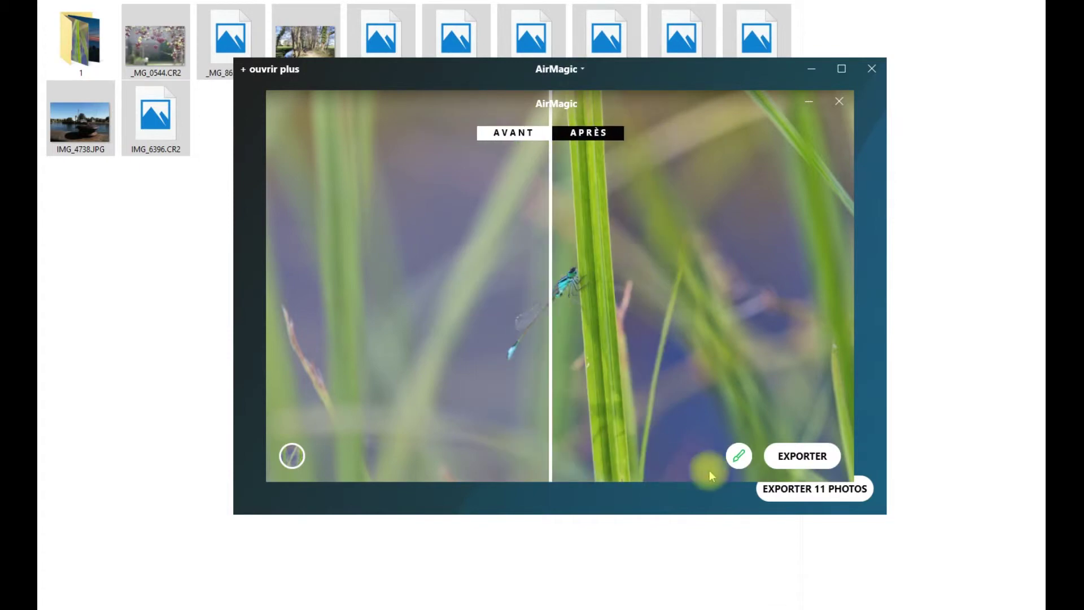
Step: Slightly reduce the enhancement strength on the damselfly photo and apply the lone-tree style, checking the result before closing the photo
click(738, 456)
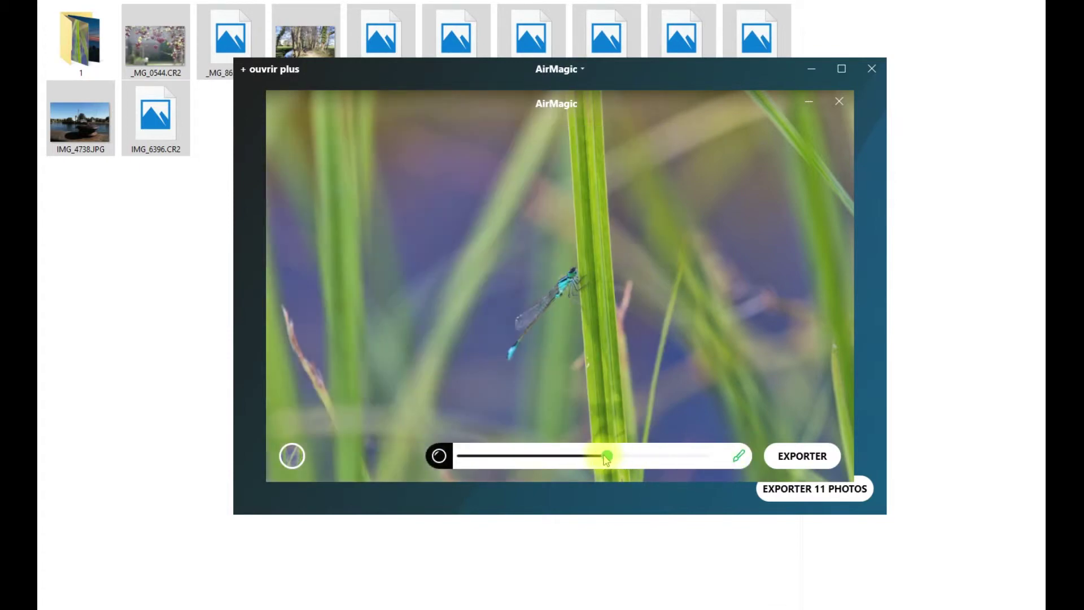
drag(614, 456, 580, 472)
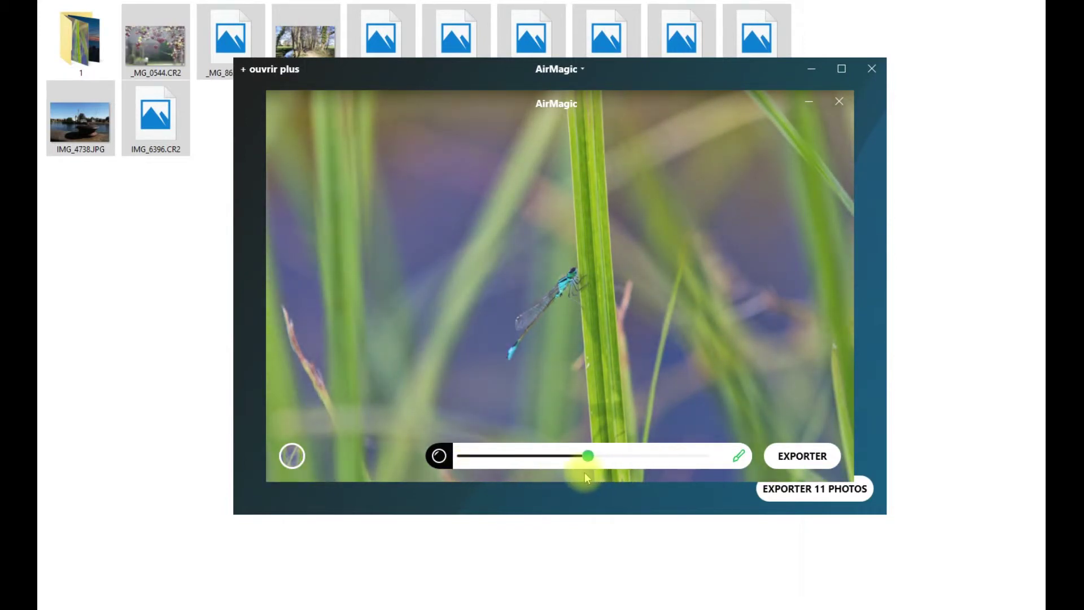
click(292, 456)
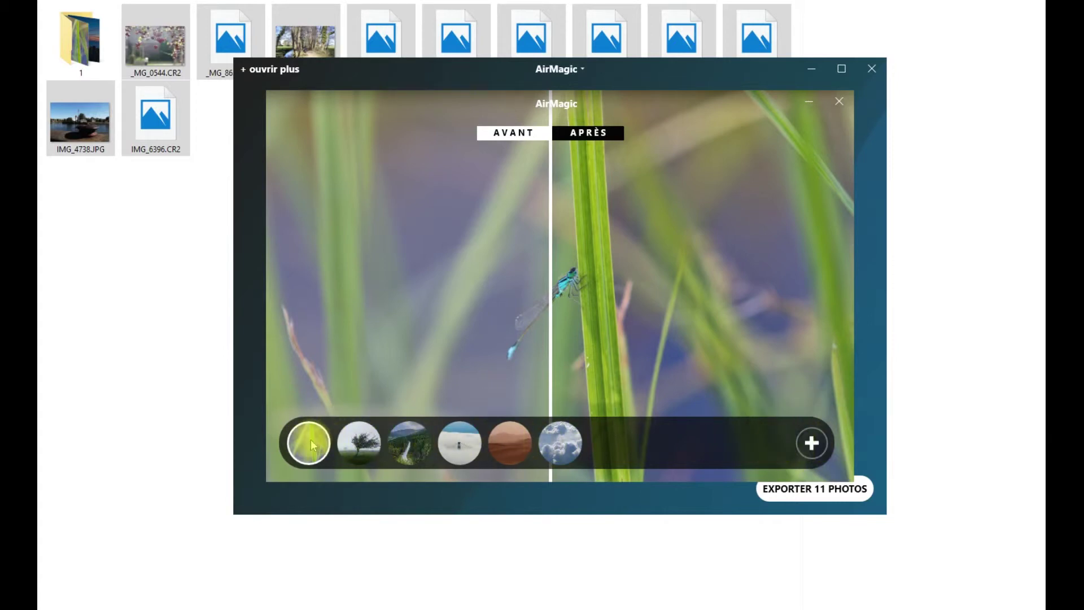
click(359, 445)
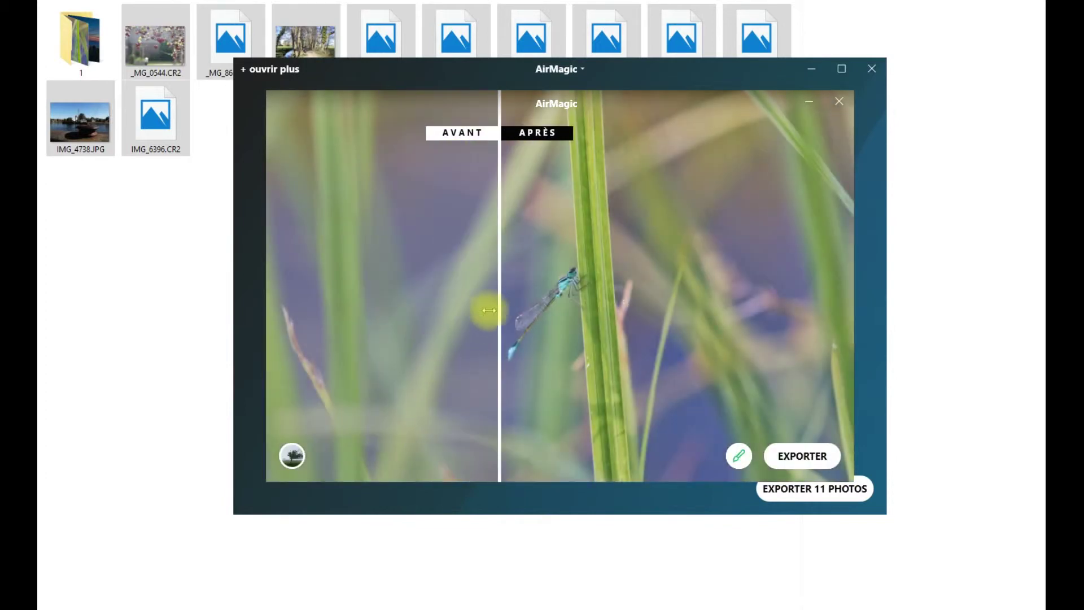
mouse_move(497, 303)
mouse_down()
mouse_move(694, 308)
mouse_move(377, 320)
mouse_move(493, 319)
mouse_up()
click(839, 101)
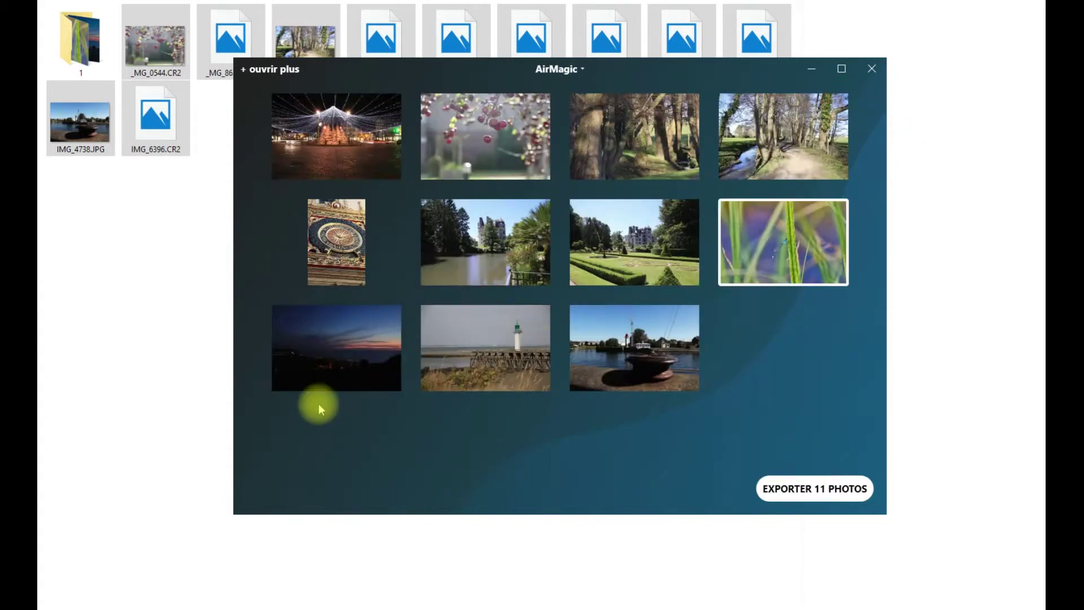
Step: Open the dark coastal sunset photo and compare its before and after versions across the town lights, sea and sky
click(324, 344)
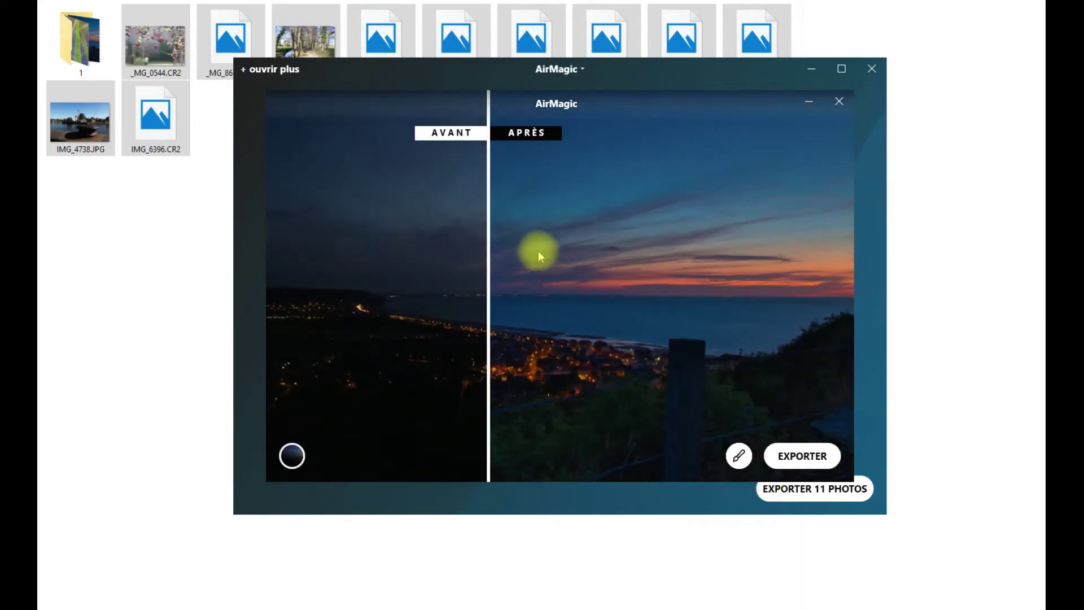
drag(497, 280, 577, 351)
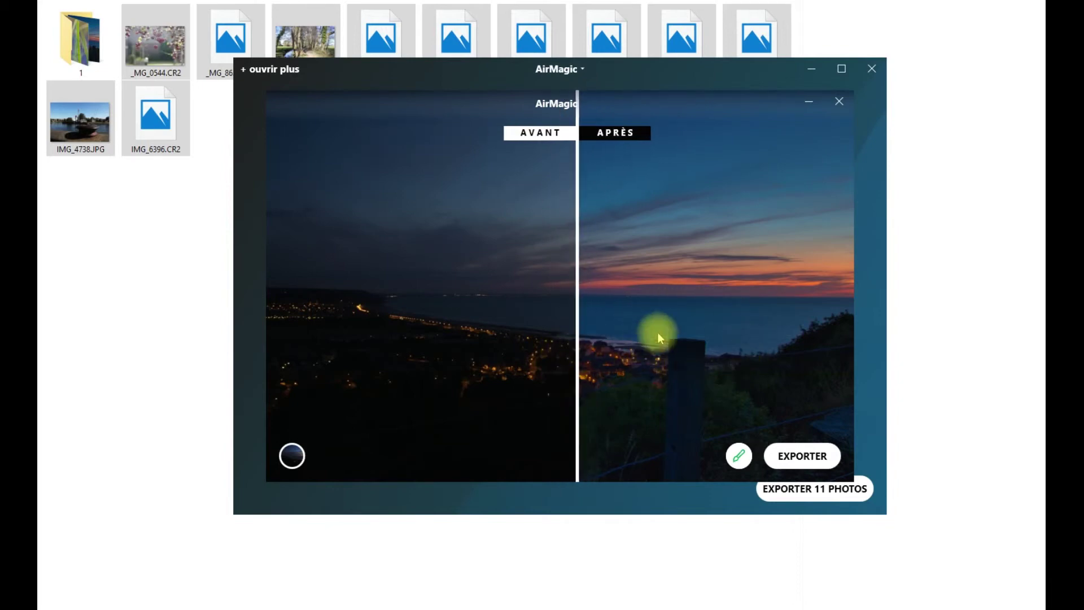
drag(575, 305, 536, 341)
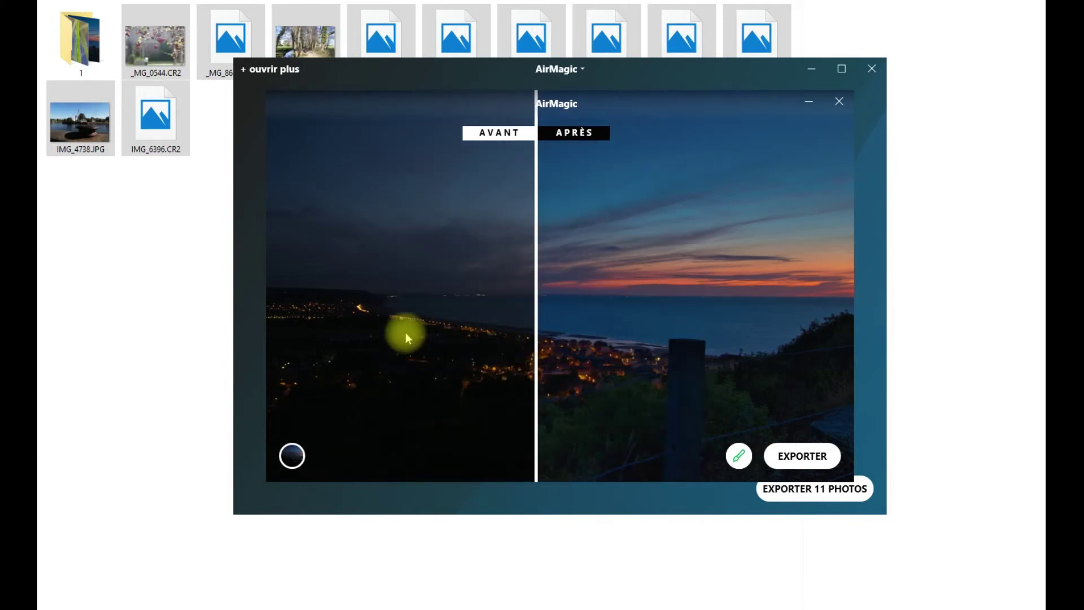
drag(534, 304, 552, 358)
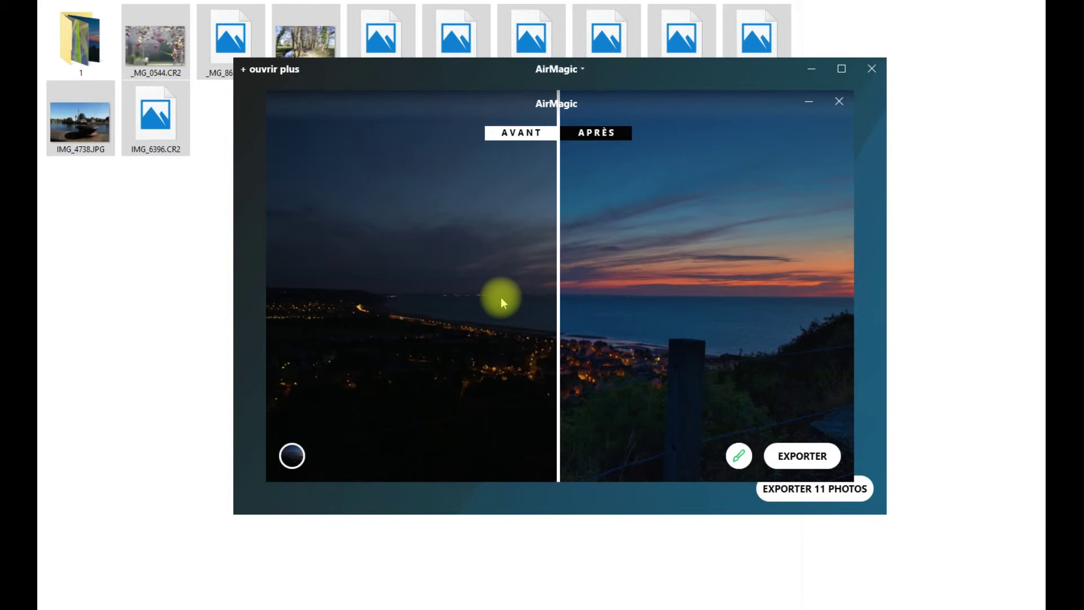
drag(551, 324, 587, 354)
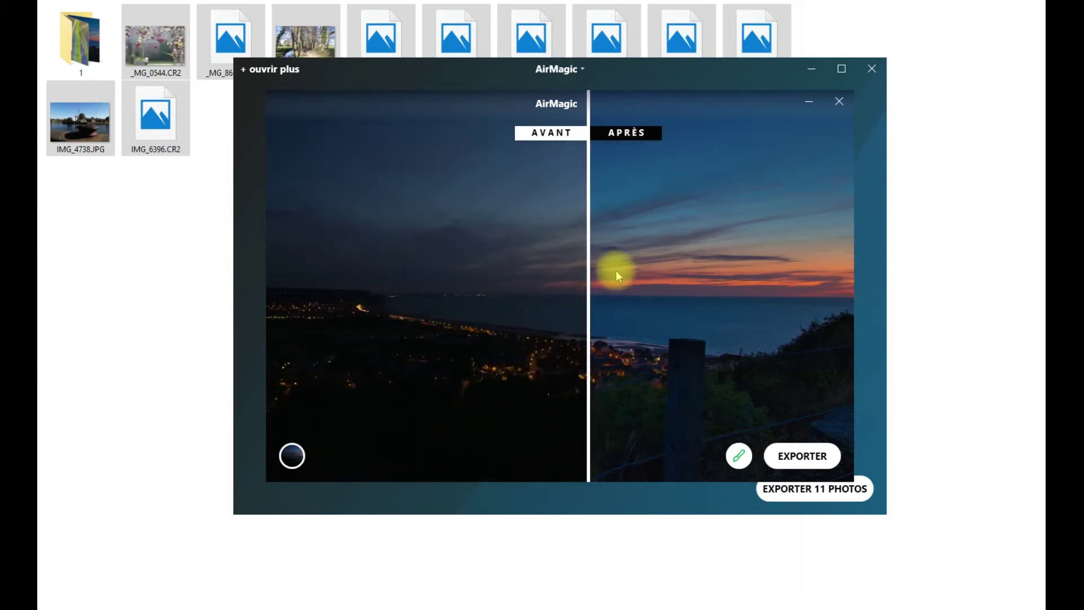
drag(585, 271, 550, 331)
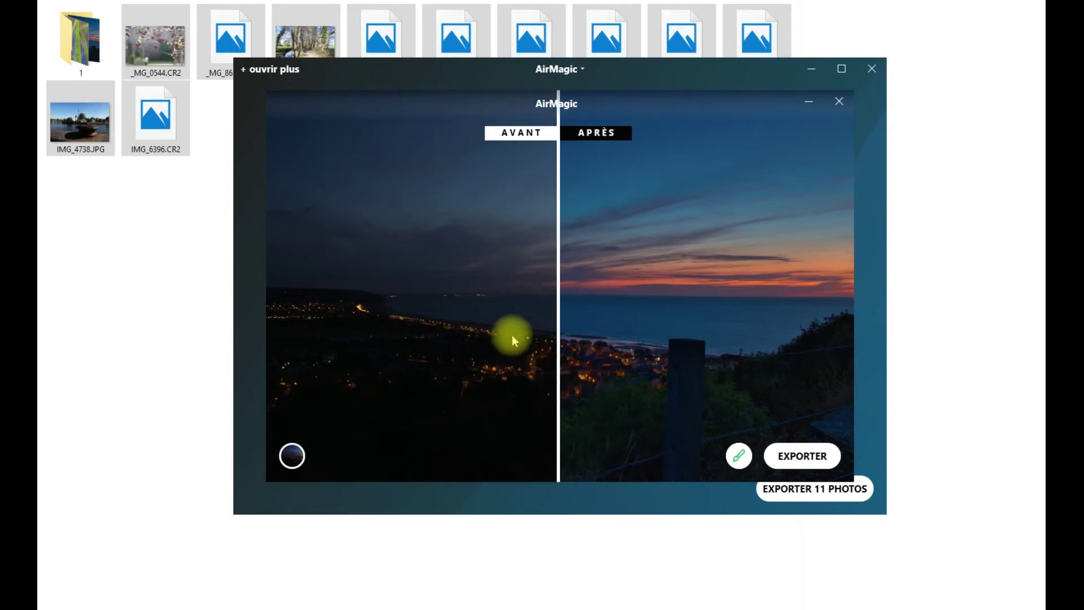
mouse_move(563, 313)
mouse_down()
mouse_move(491, 330)
mouse_move(560, 333)
mouse_up()
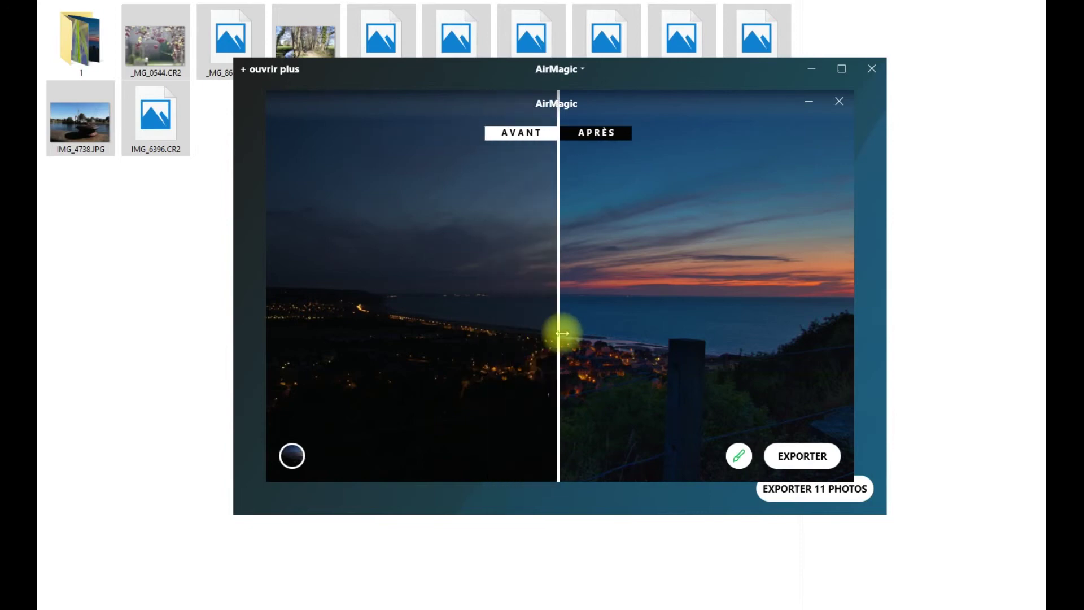
drag(552, 316, 559, 346)
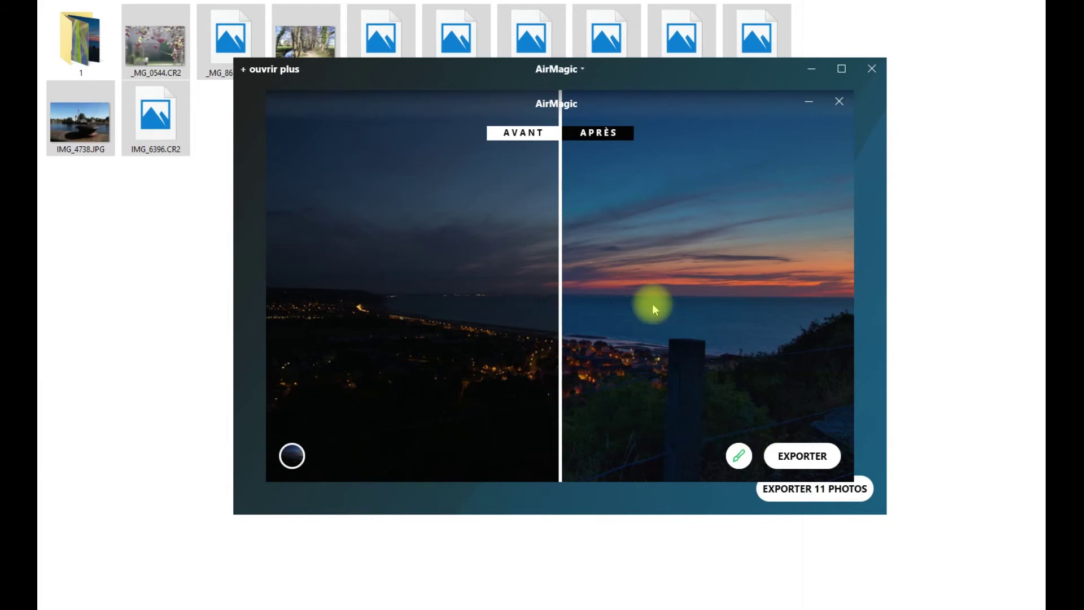
Step: Set up an export of the coastal sunset photo to disk in JPEG format
click(801, 455)
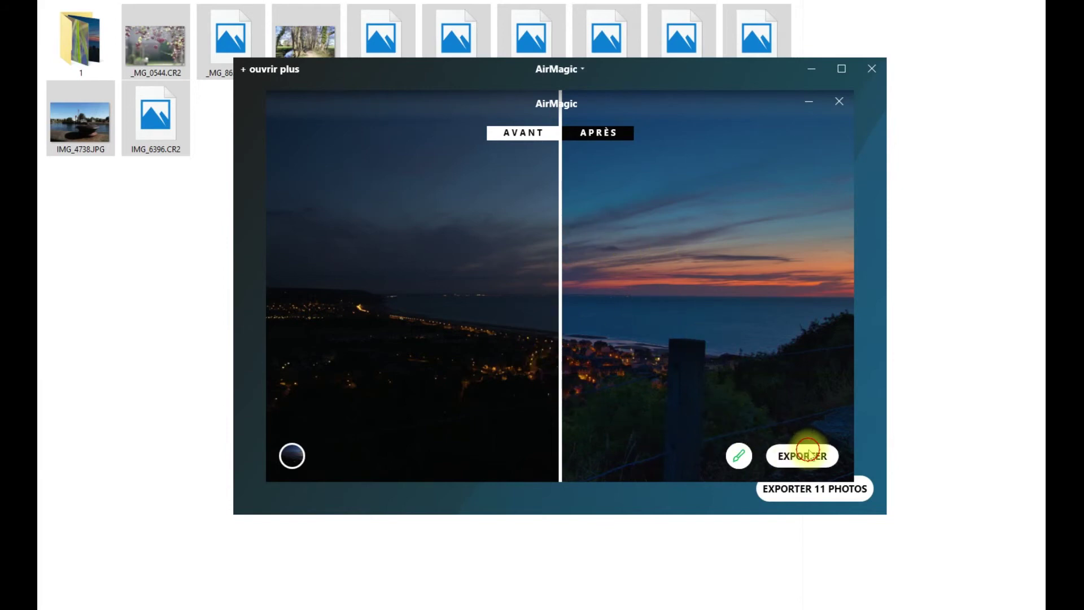
click(767, 433)
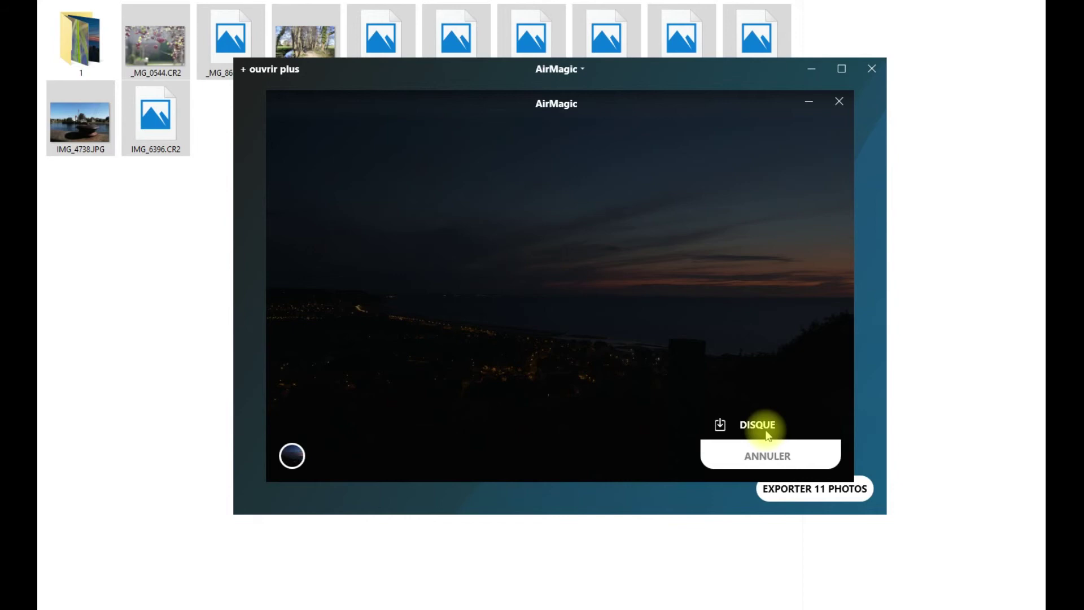
click(758, 425)
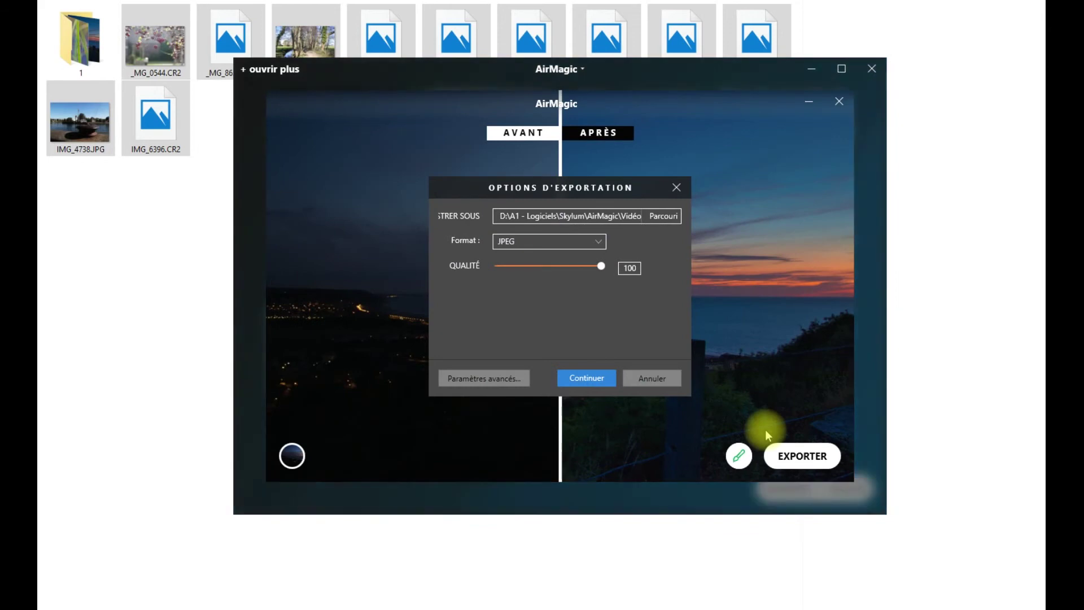
click(534, 243)
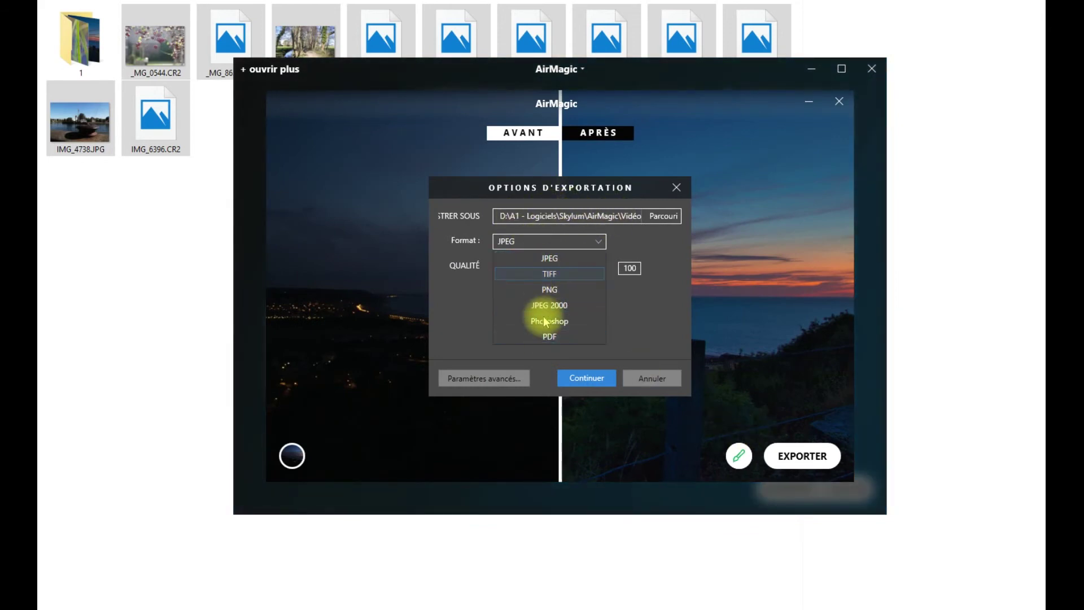
click(551, 257)
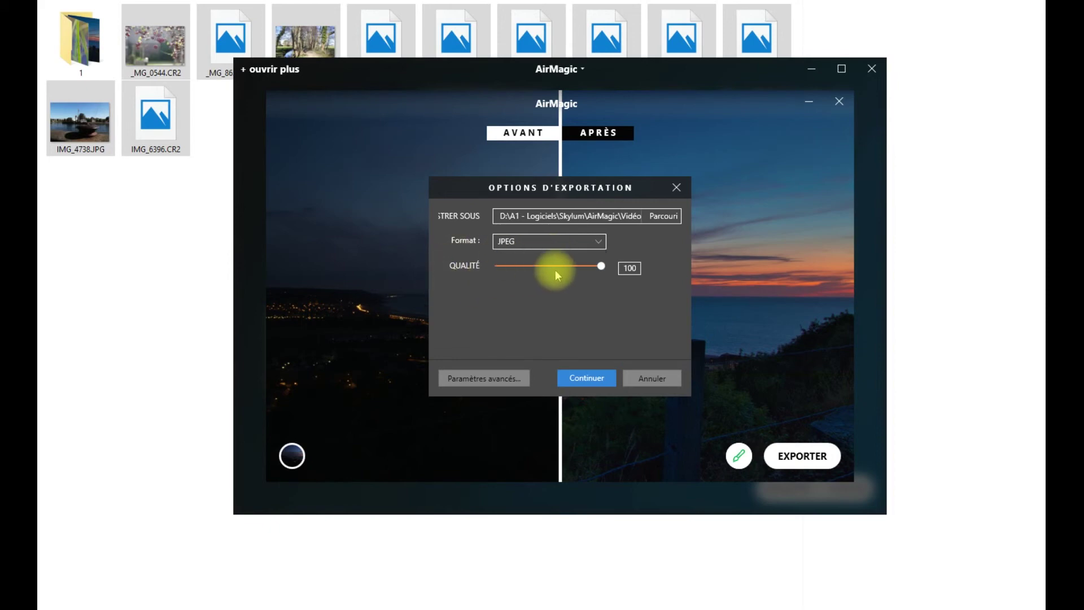
Step: Review the file name prefix choices in the advanced export settings, try to export the sunset photo, and cancel replacing the existing file
click(484, 377)
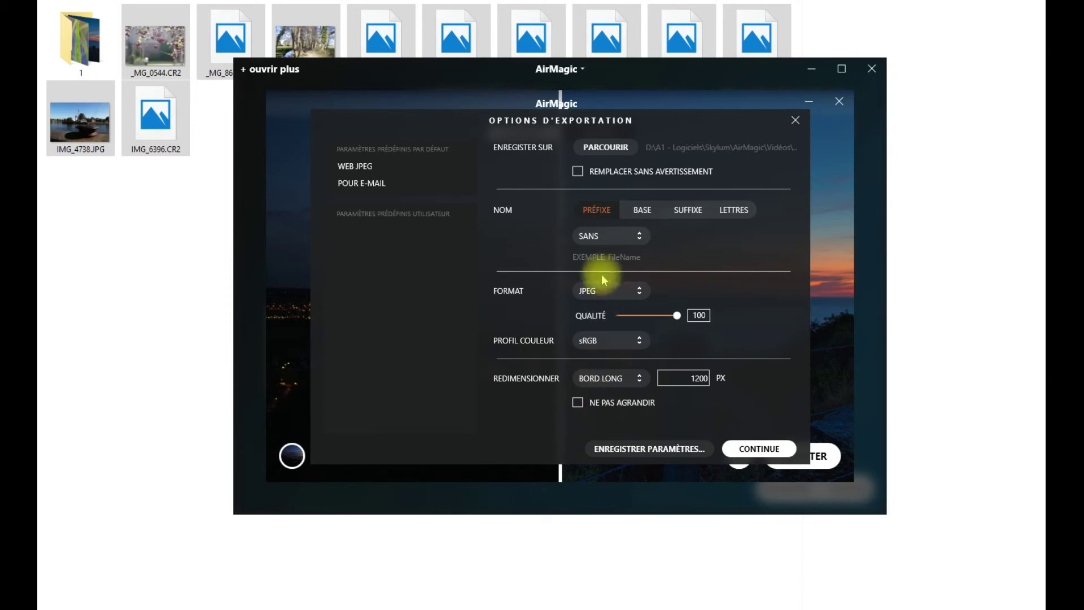
click(608, 239)
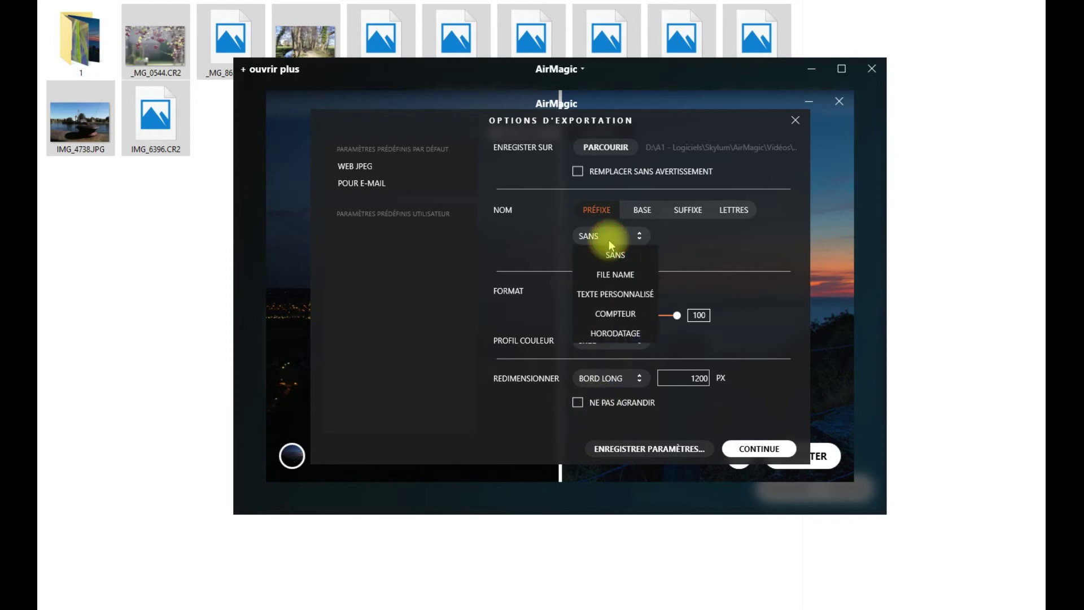
click(394, 243)
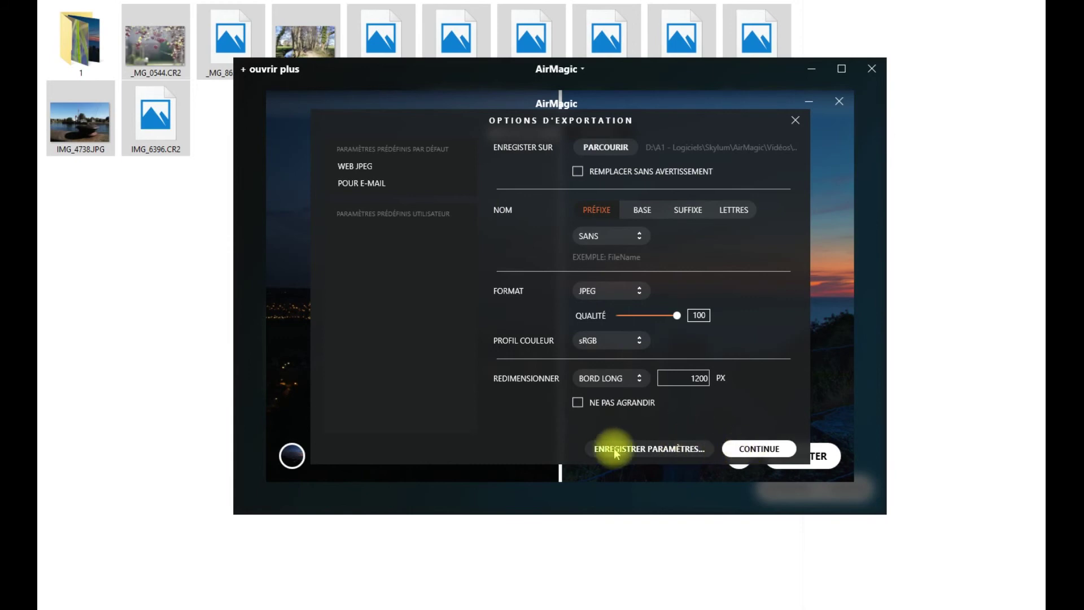
click(741, 450)
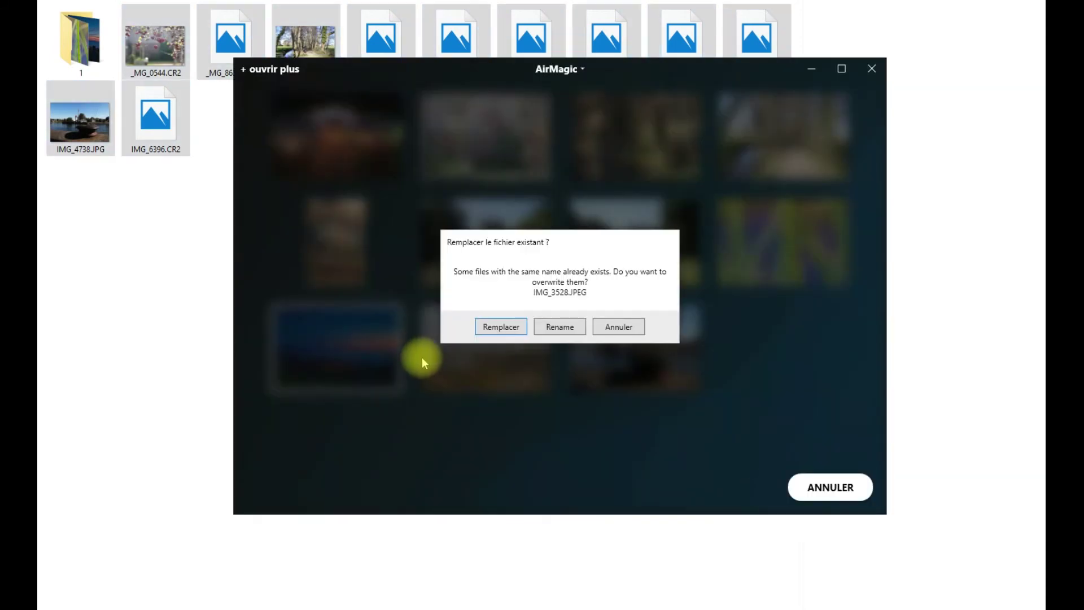
click(620, 327)
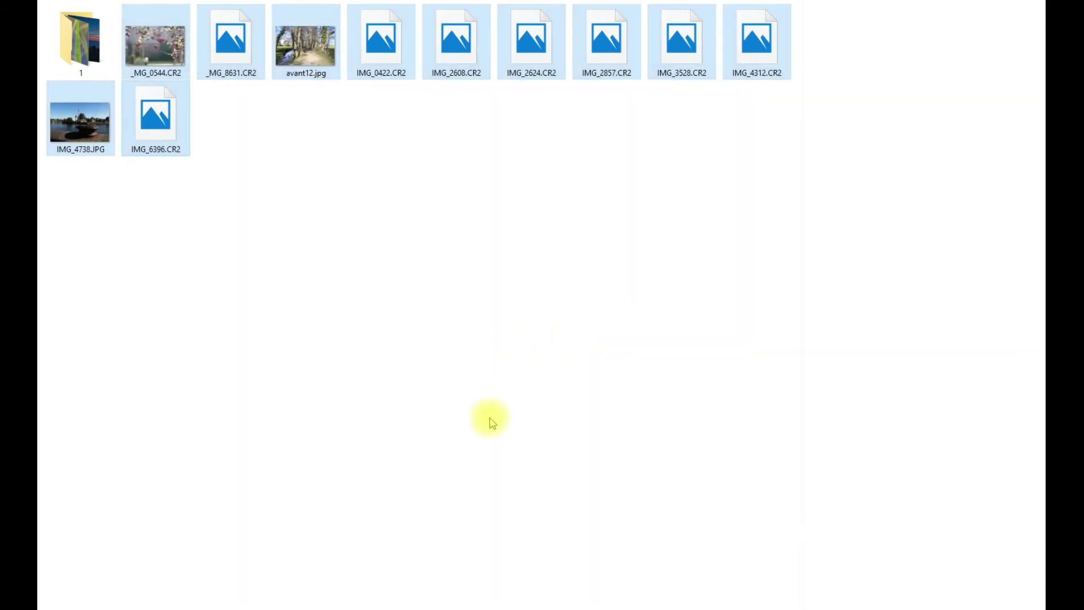
Step: Return to AirMagic and open the photo of the château with its formal garden and hedges
click(688, 607)
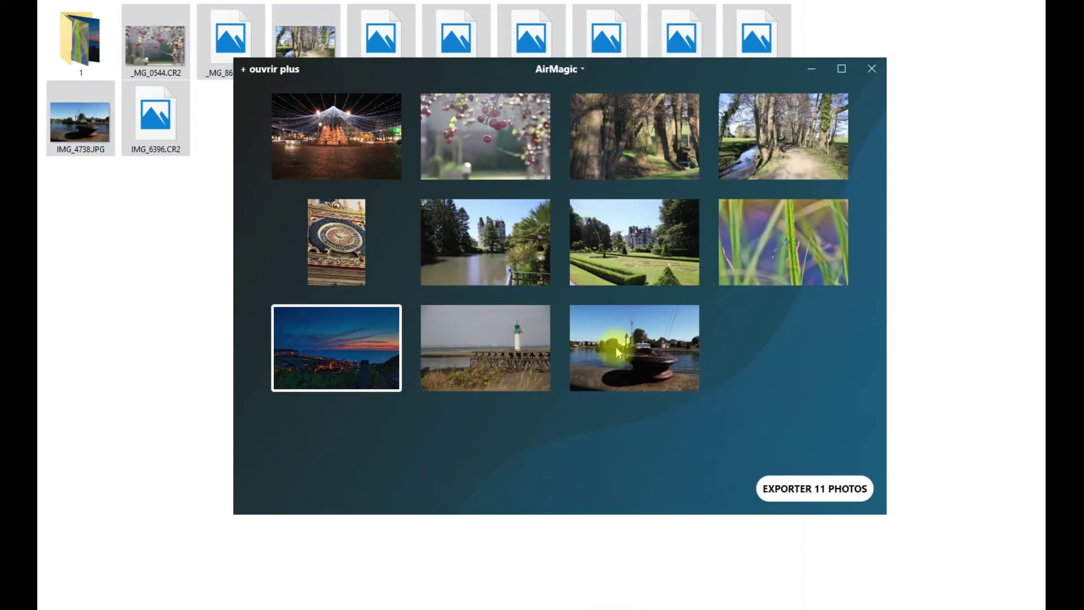
click(635, 254)
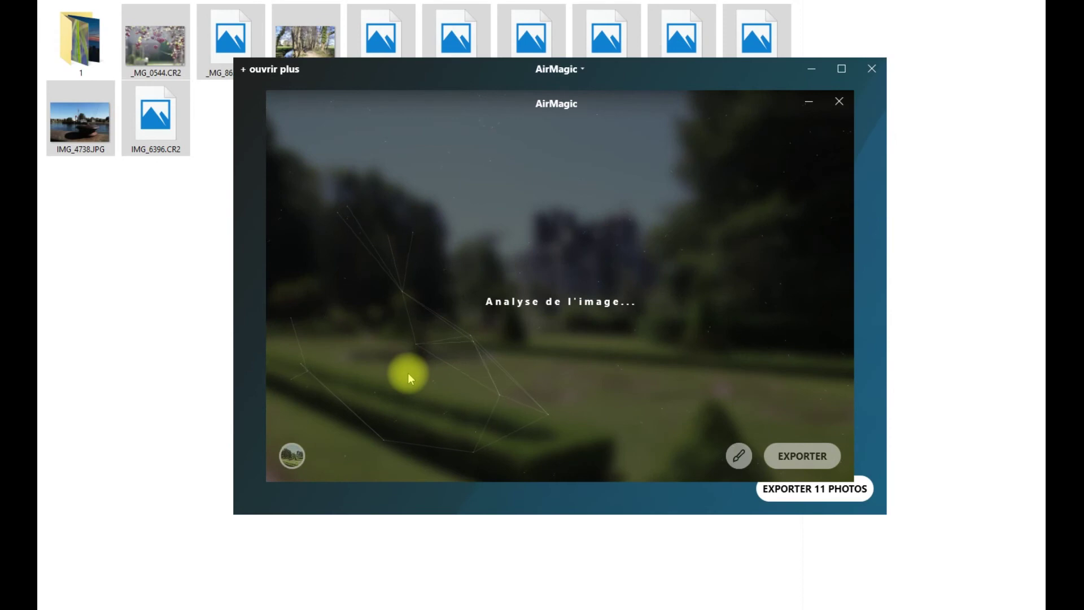